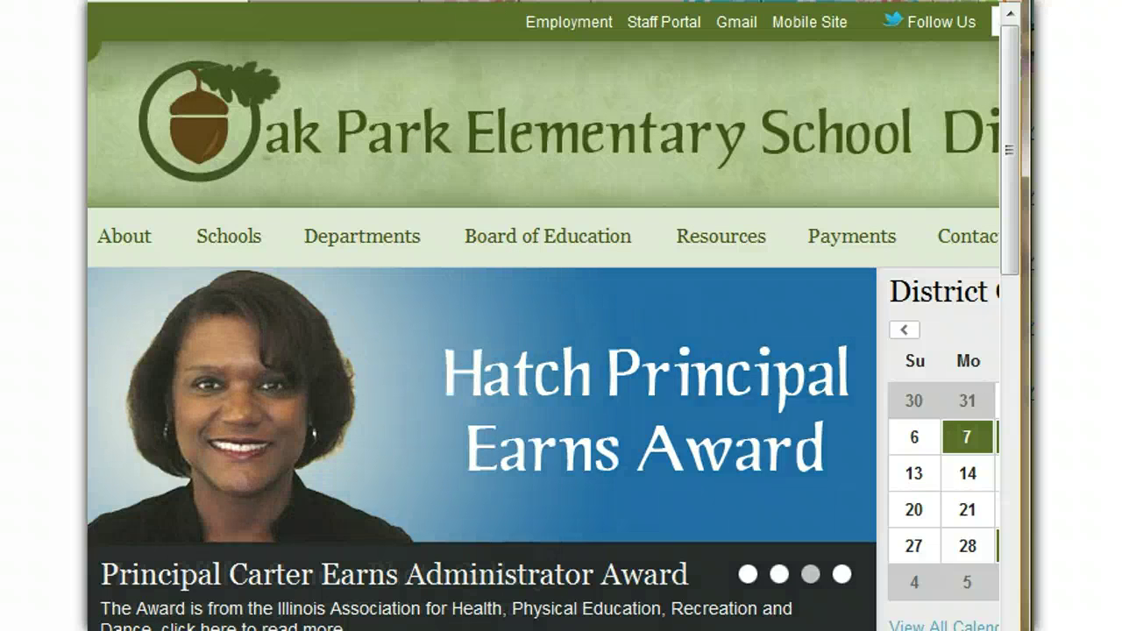
- Open Custom Typing from the student resources on the school district website
{"action": "scroll", "coordinate": [544, 333], "scroll_direction": "right", "scroll_amount": 5}
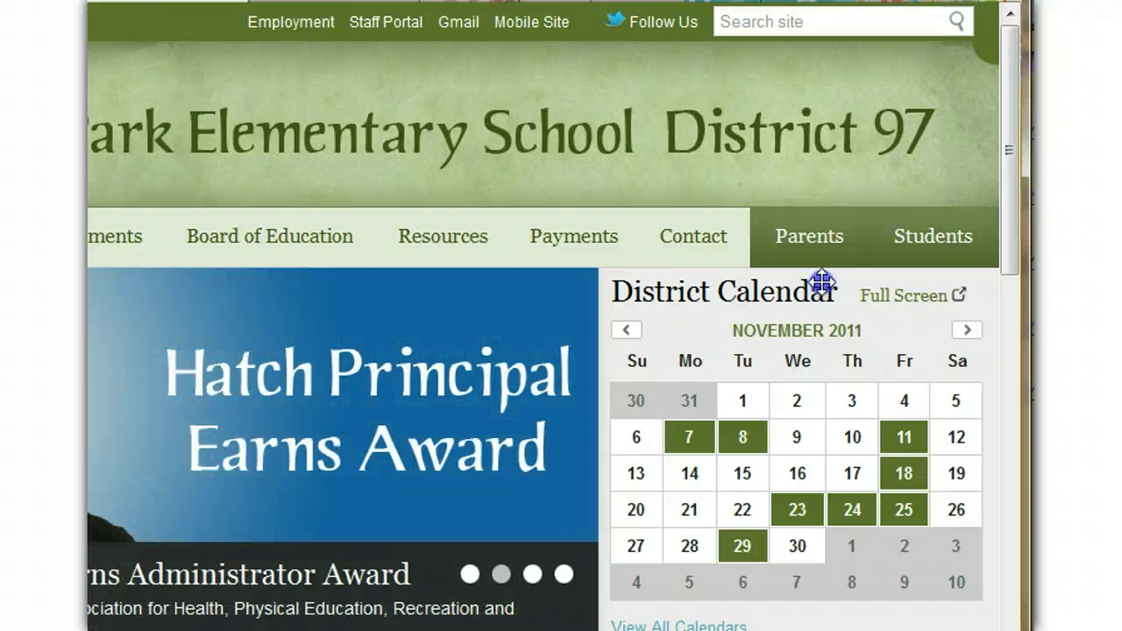
{"action": "mouse_move", "coordinate": [931, 244]}
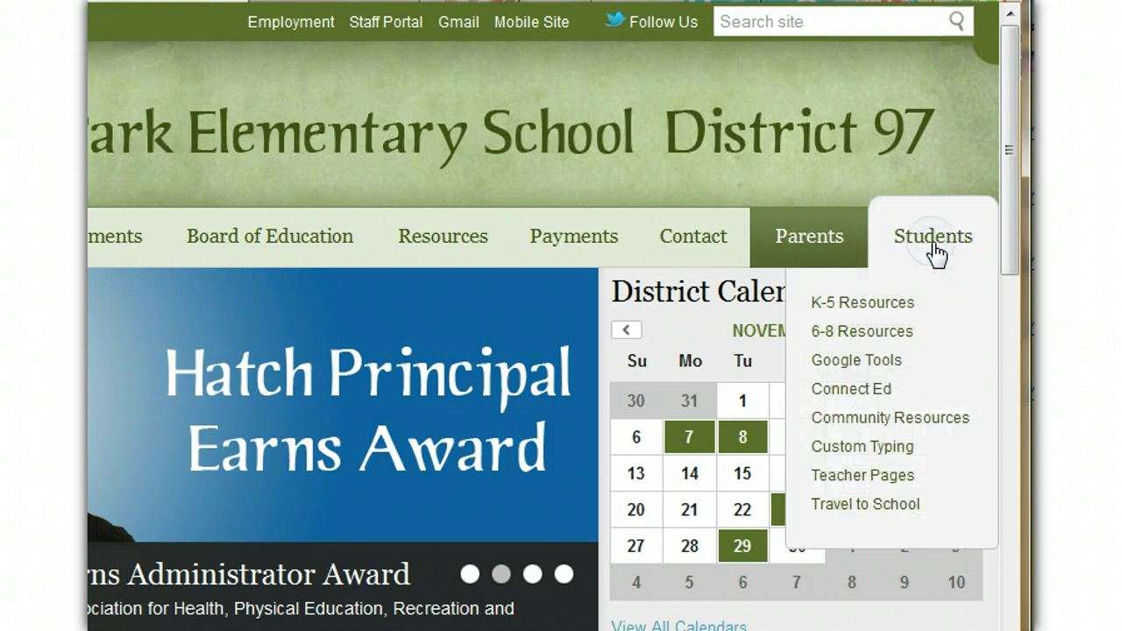
{"action": "left_click", "coordinate": [905, 339]}
{"action": "left_click", "coordinate": [879, 446]}
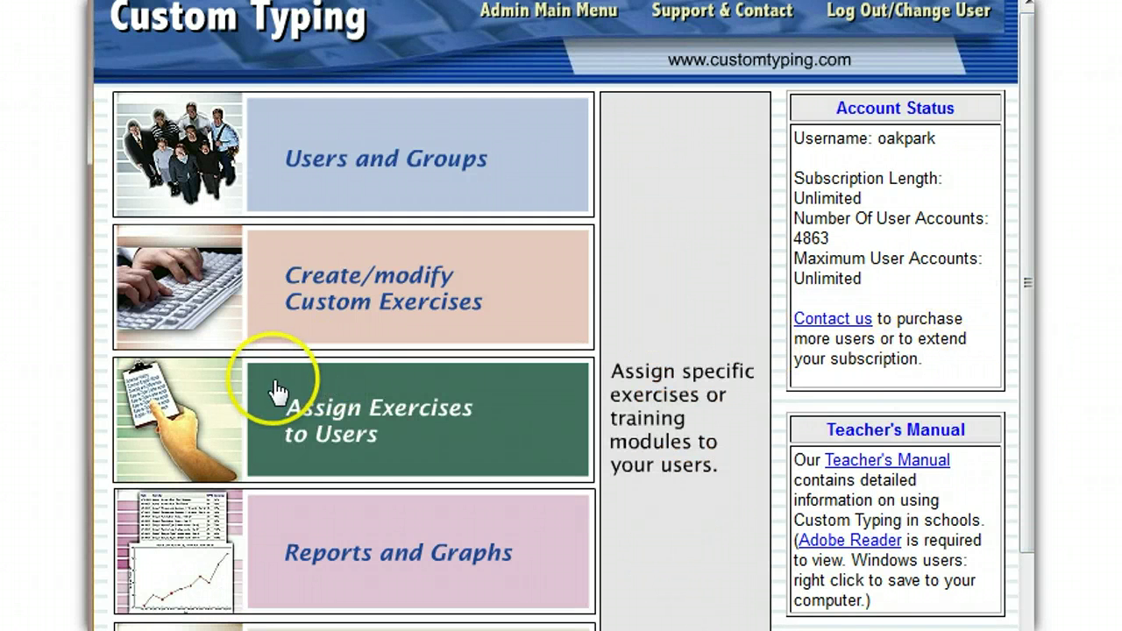
- Start assigning exercises to all users in the Demo group, replacing their current assignments
{"action": "left_click", "coordinate": [338, 429]}
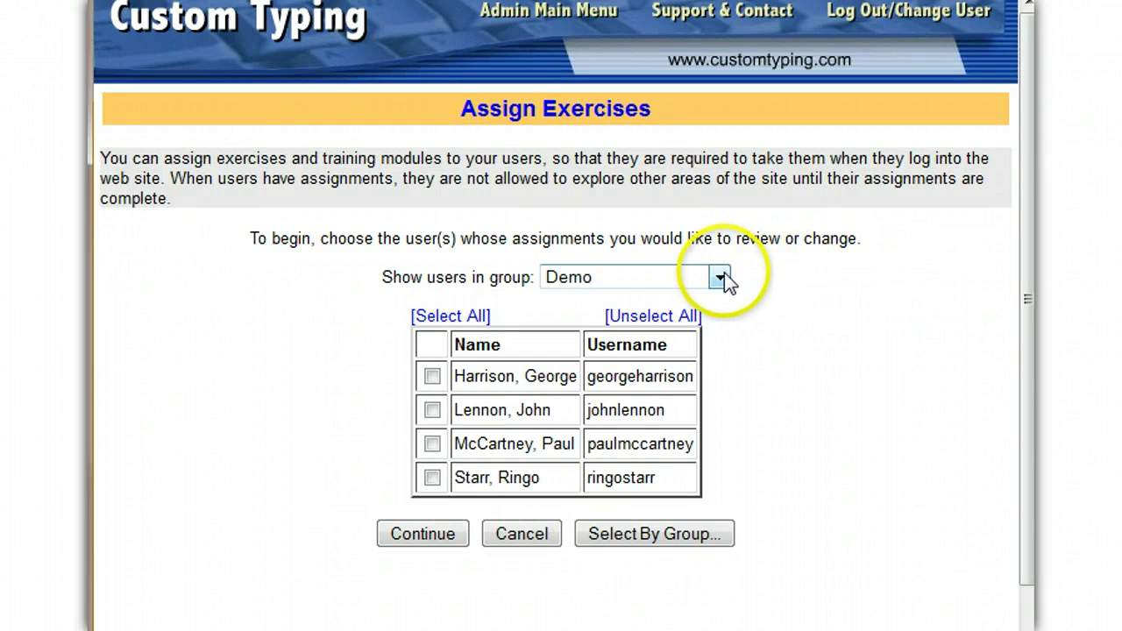
{"action": "left_click", "coordinate": [719, 279]}
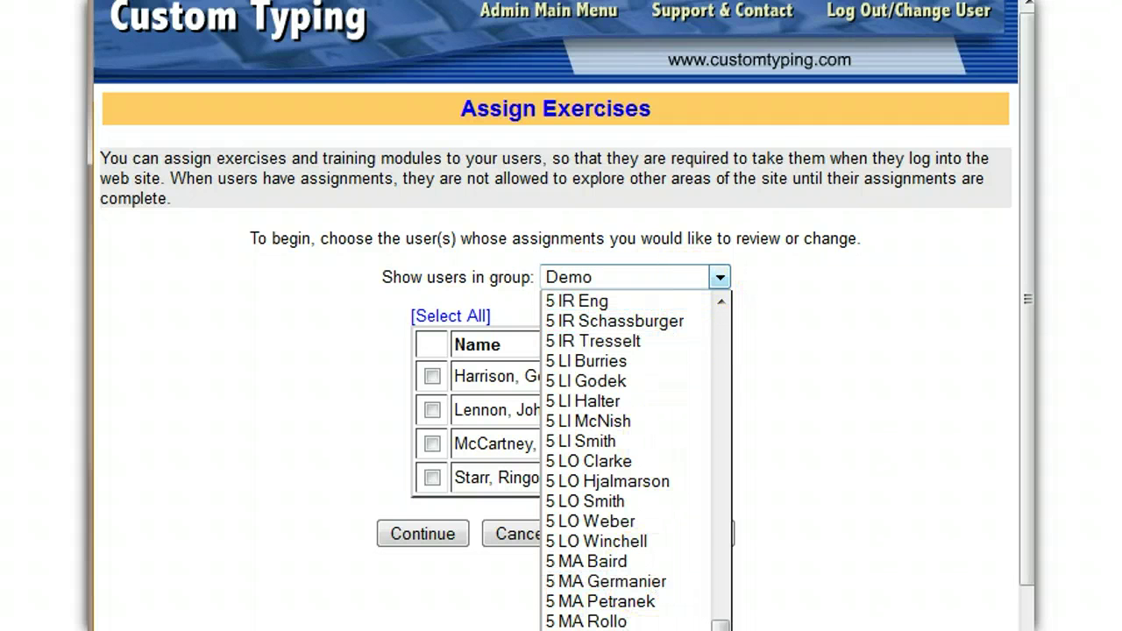
{"action": "key", "text": "Escape"}
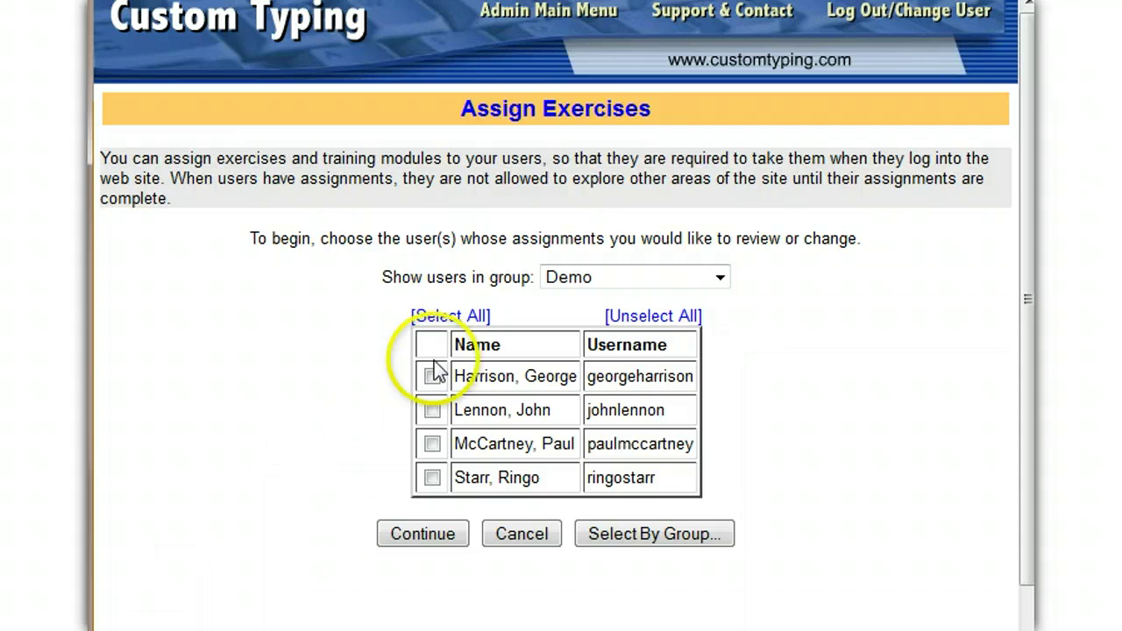
{"action": "left_click", "coordinate": [452, 308]}
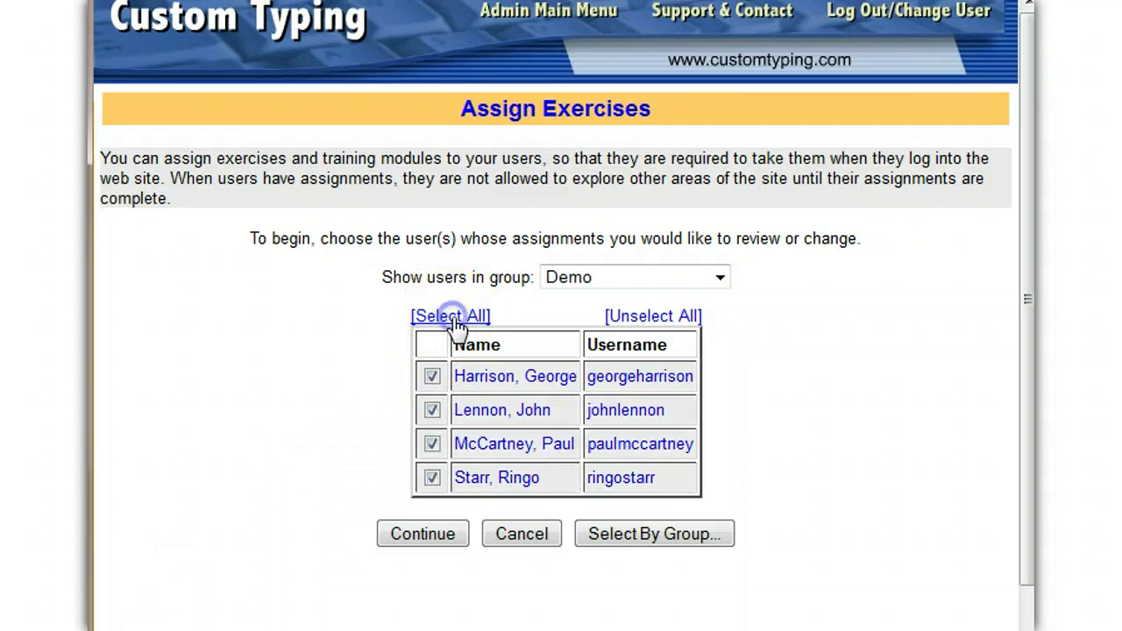
{"action": "left_click", "coordinate": [424, 534]}
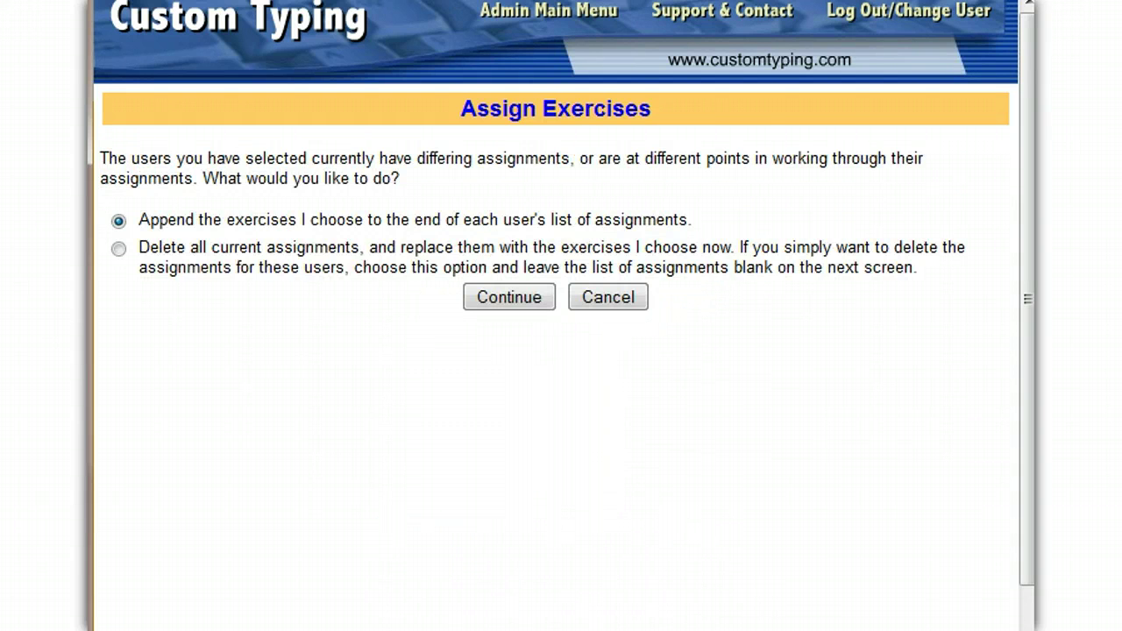
{"action": "key", "text": "Return"}
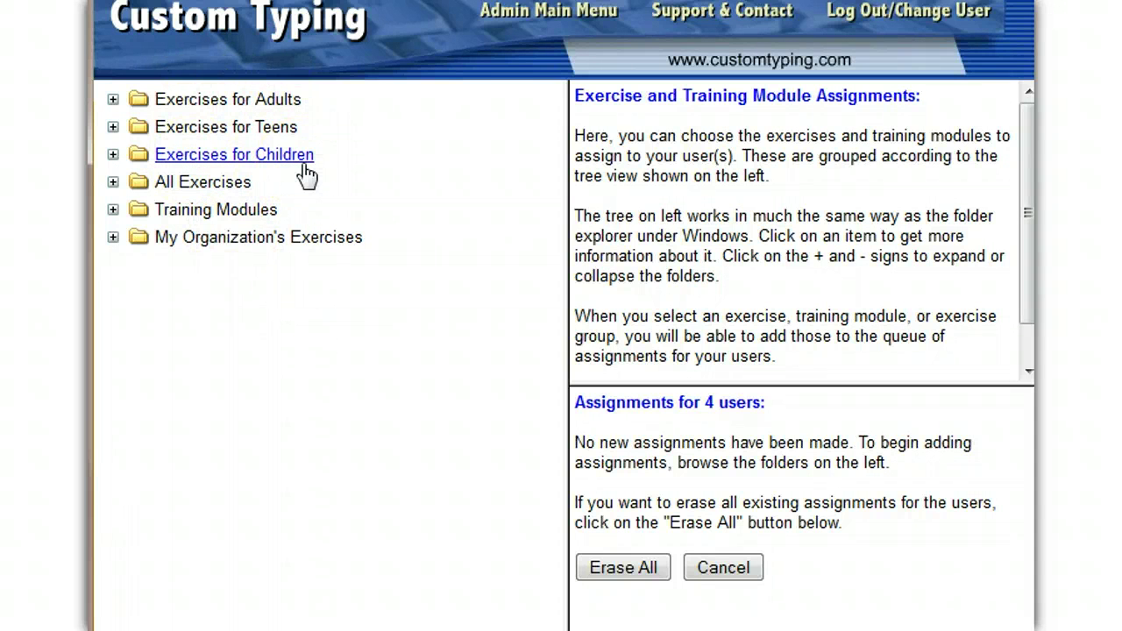
- Assign the entire Trimester 1 wpm test group from My Organization's Exercises to the selected users and save the assignments
{"action": "left_click", "coordinate": [259, 238]}
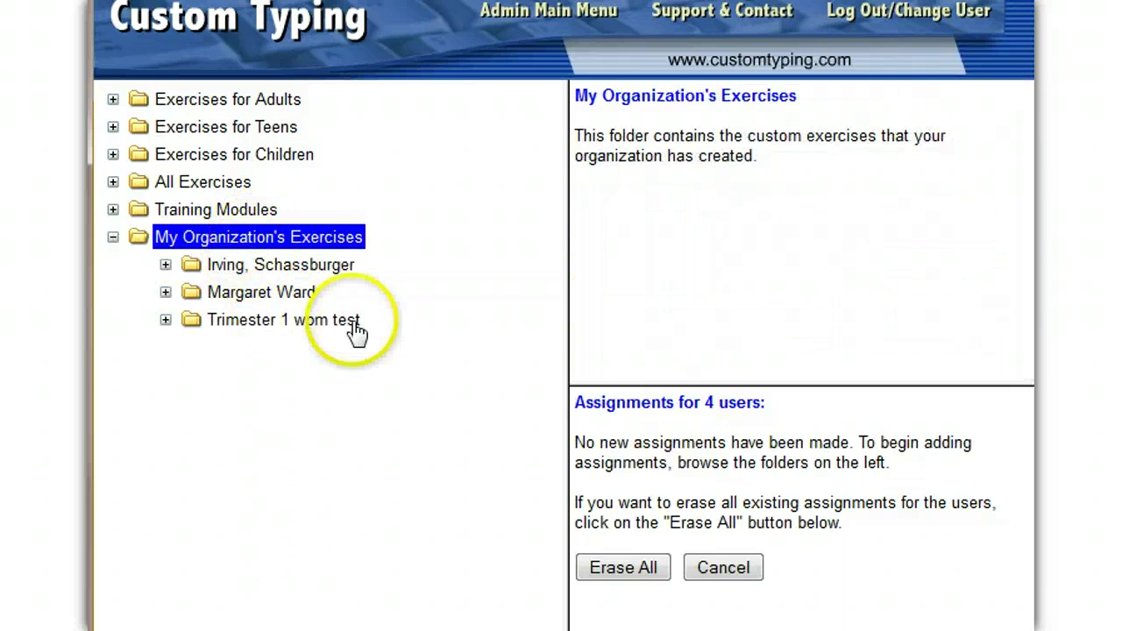
{"action": "left_click", "coordinate": [240, 324]}
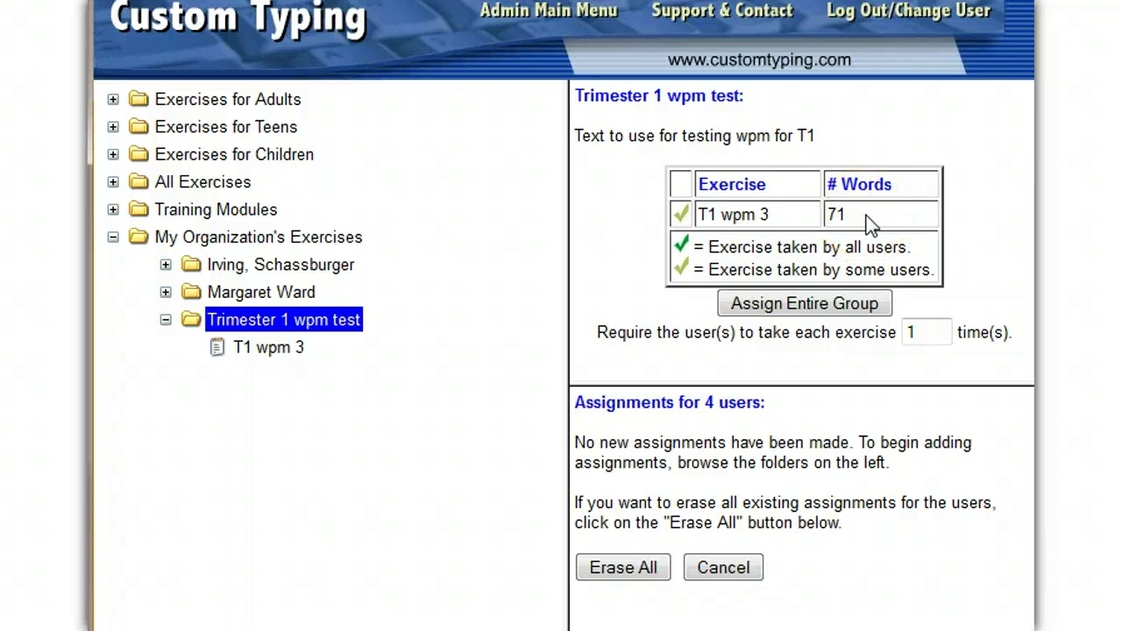
{"action": "left_click", "coordinate": [815, 307]}
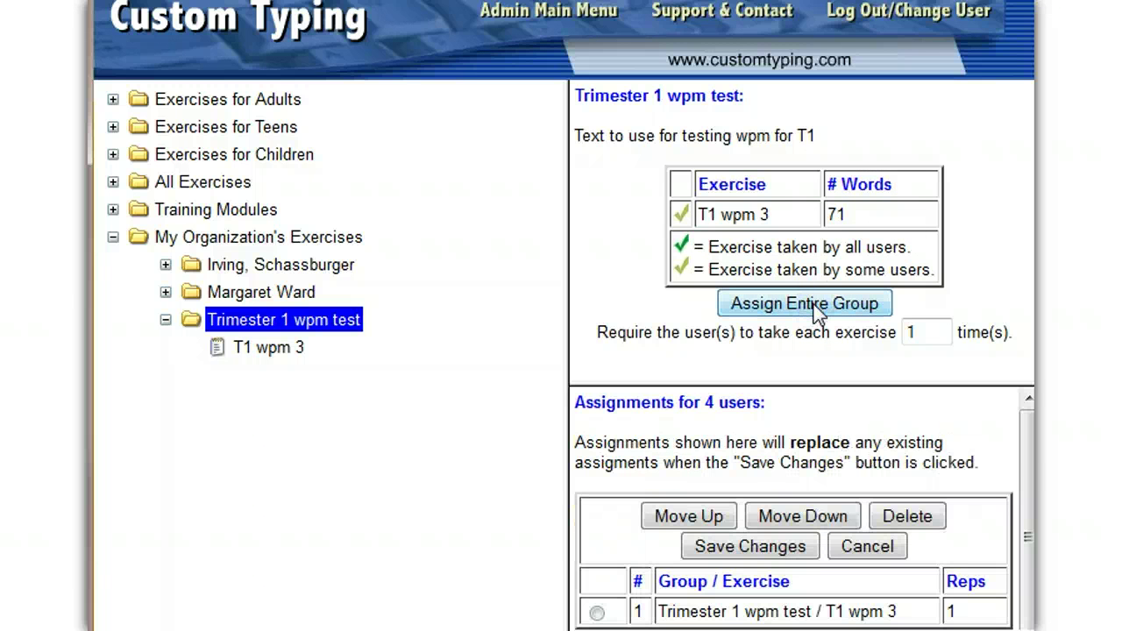
{"action": "left_click_drag", "start_coordinate": [1025, 449], "coordinate": [1021, 455]}
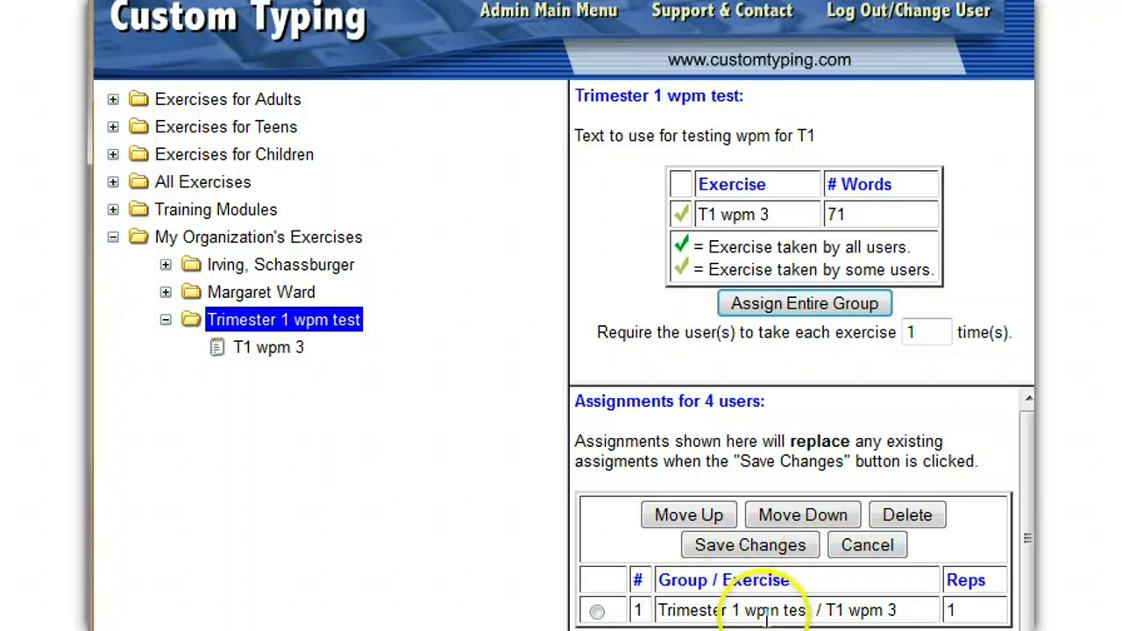
{"action": "left_click", "coordinate": [597, 611]}
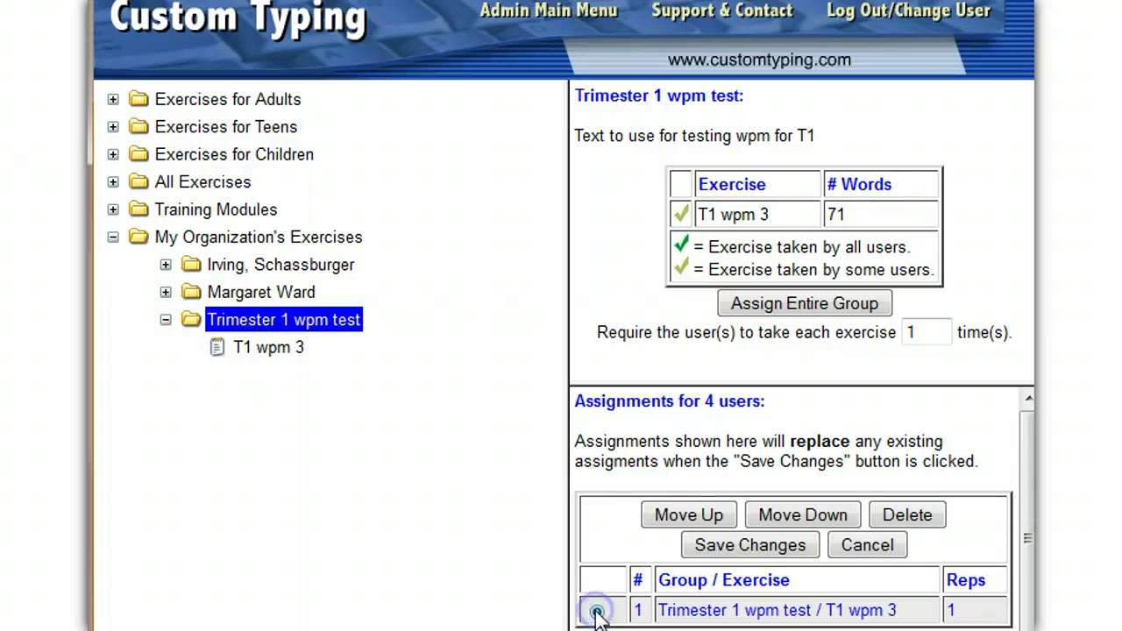
{"action": "left_click", "coordinate": [758, 552]}
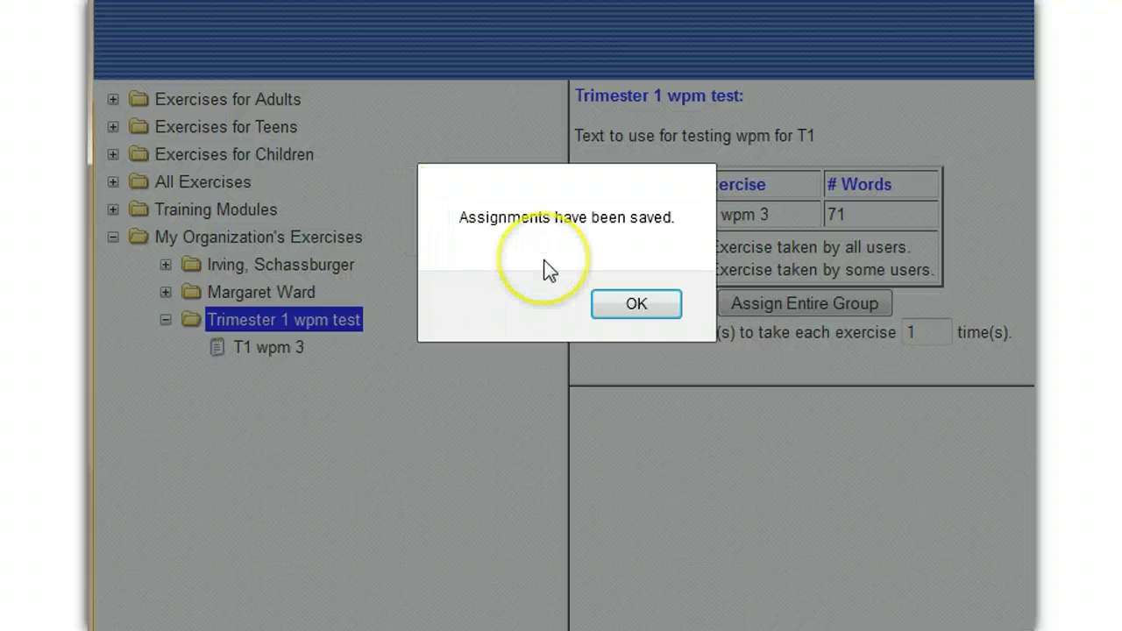
{"action": "left_click", "coordinate": [633, 304]}
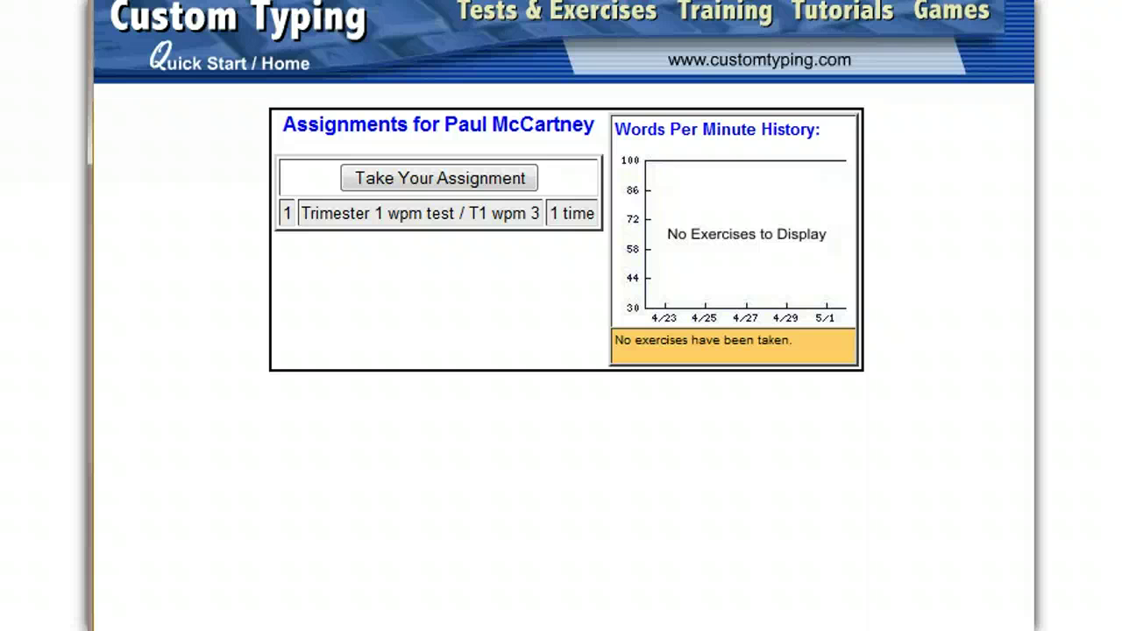
- Take the assigned T1 wpm 3 exercise as a student, completing the dog-sled passage and continuing past the results
{"action": "left_click", "coordinate": [350, 392]}
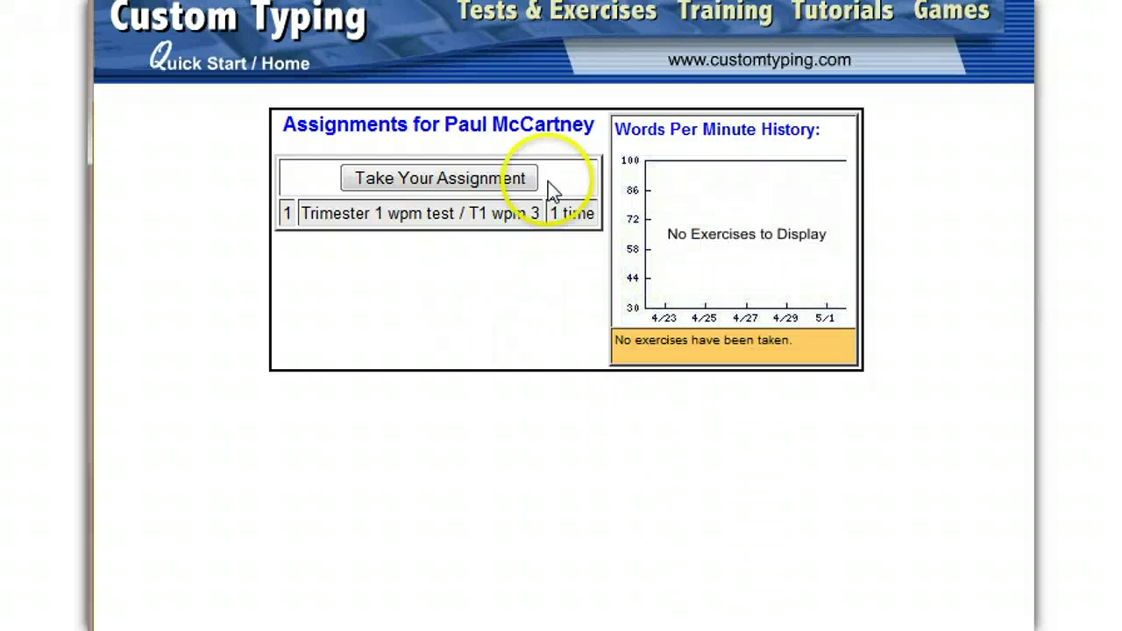
{"action": "left_click", "coordinate": [494, 175]}
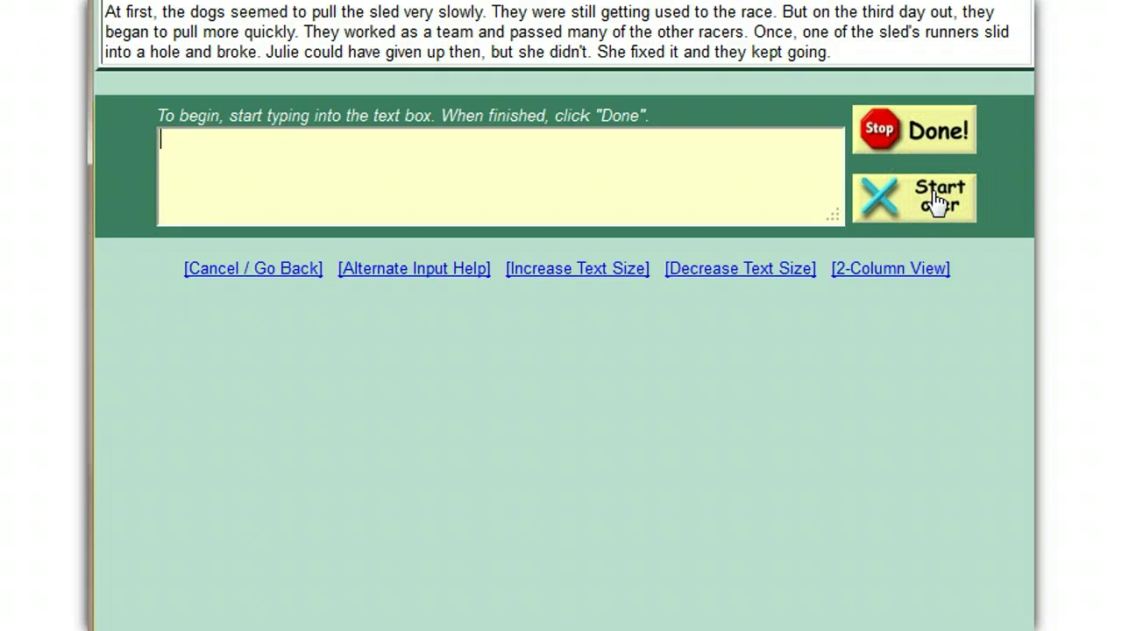
{"action": "left_click", "coordinate": [339, 190]}
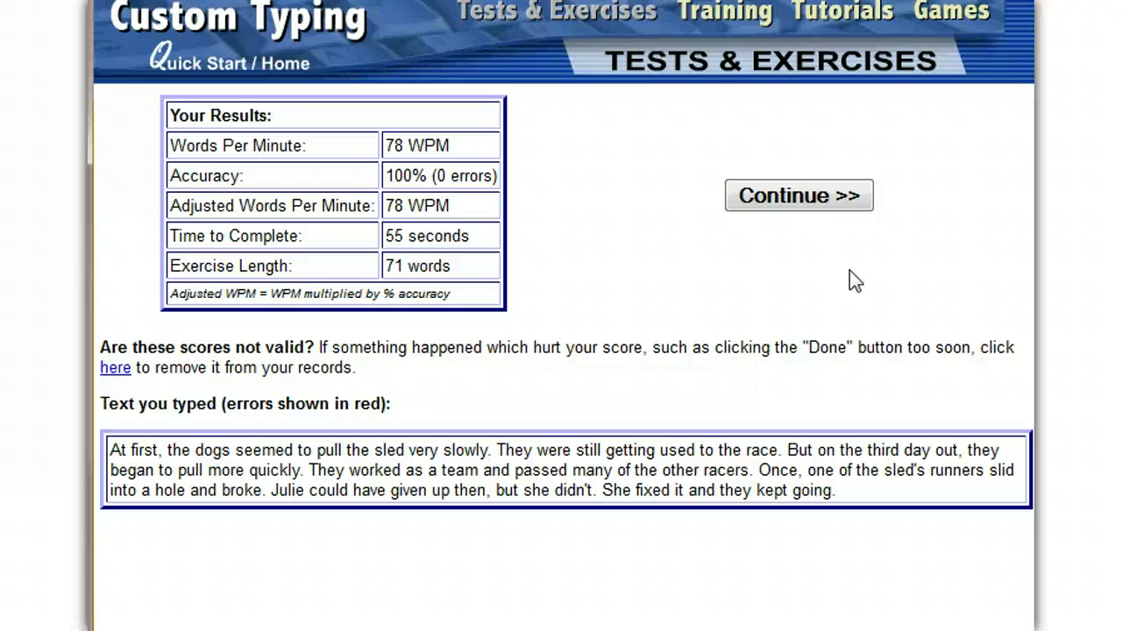
{"action": "left_click", "coordinate": [822, 195]}
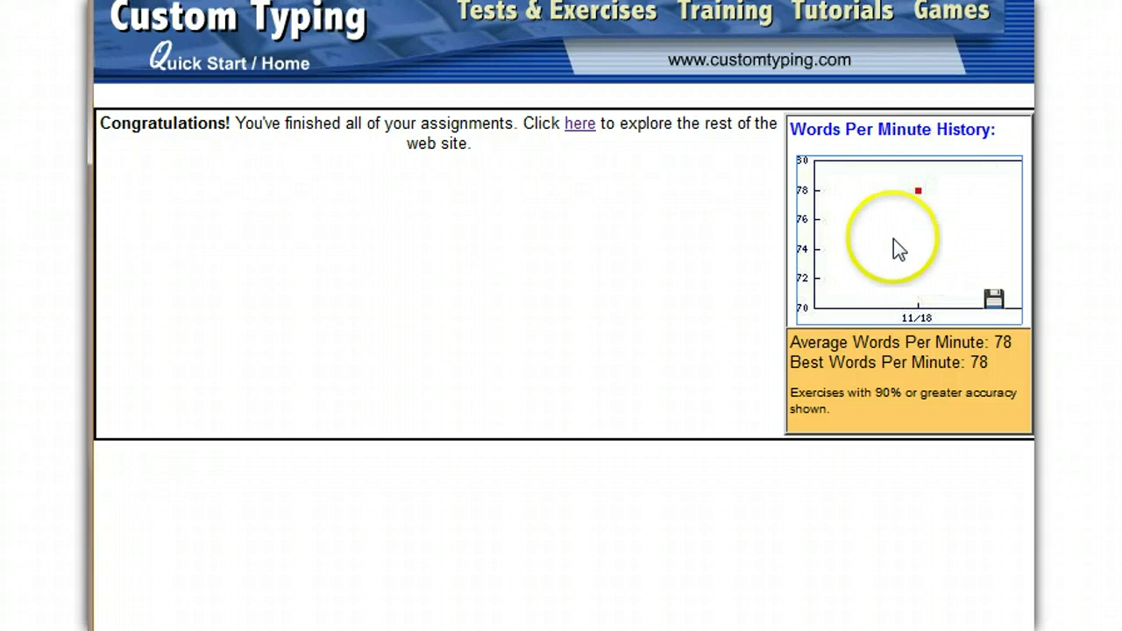
- Explore the rest of the student site from the finished-assignments page
{"action": "left_click", "coordinate": [973, 217]}
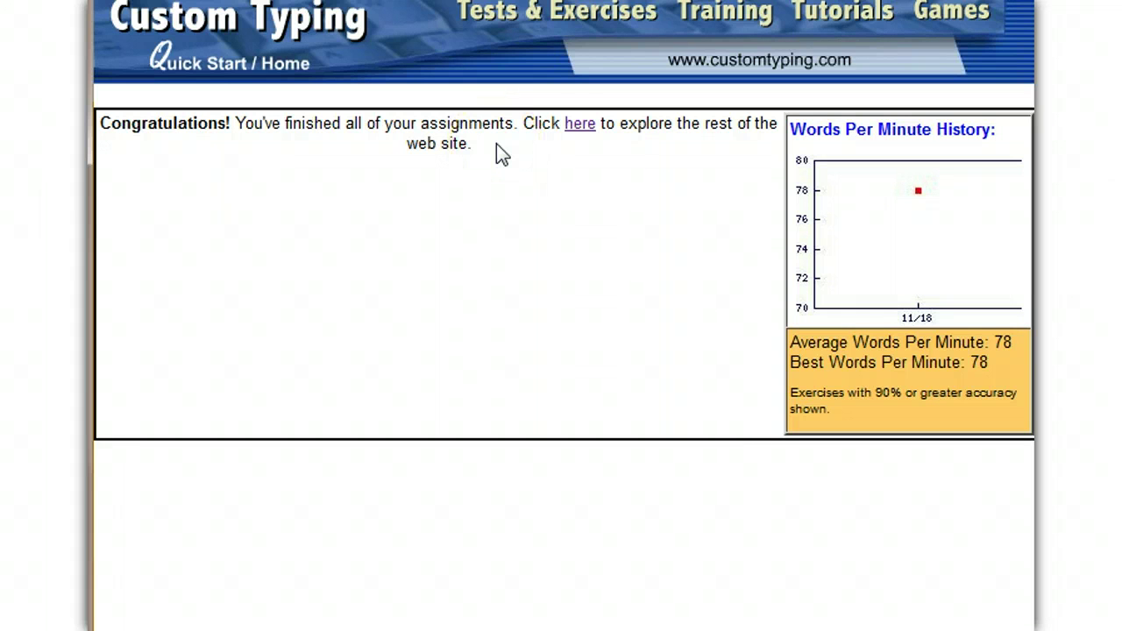
{"action": "left_click", "coordinate": [584, 129]}
{"action": "left_click", "coordinate": [163, 502]}
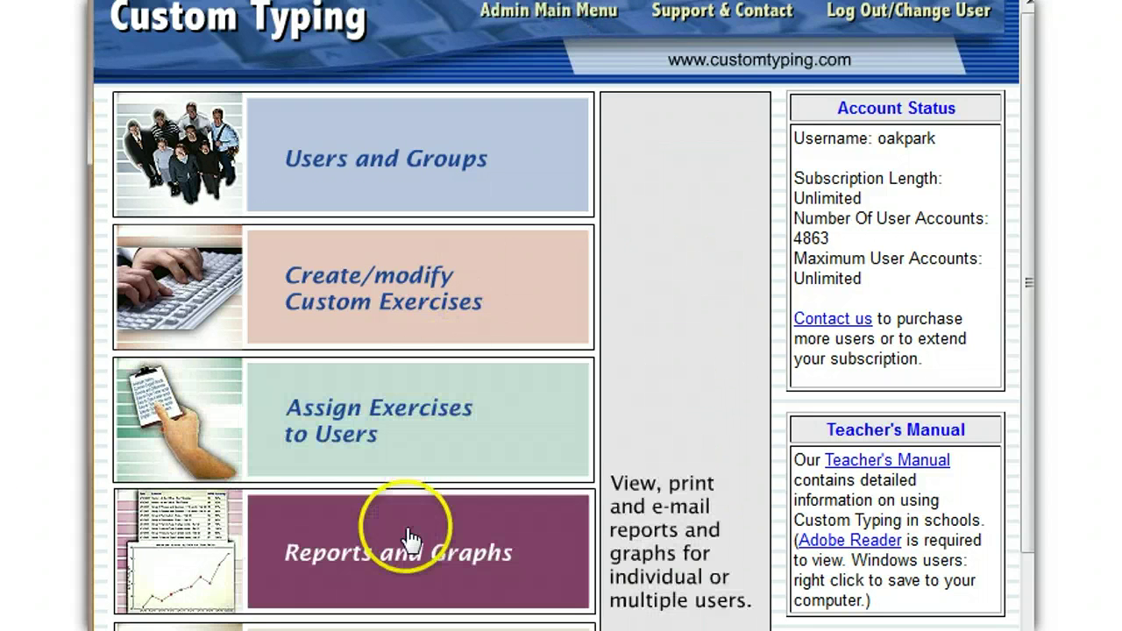
- Start a report in the administrator's Reports and Graphs area that includes all users in the Demo group
{"action": "left_click", "coordinate": [410, 537]}
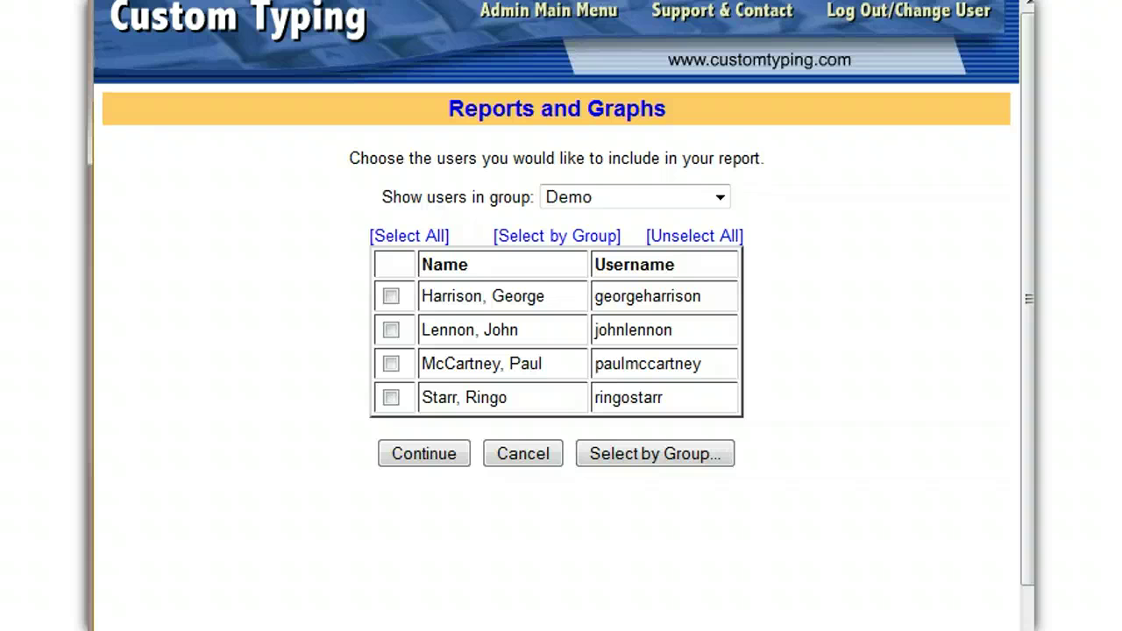
{"action": "left_click", "coordinate": [720, 198]}
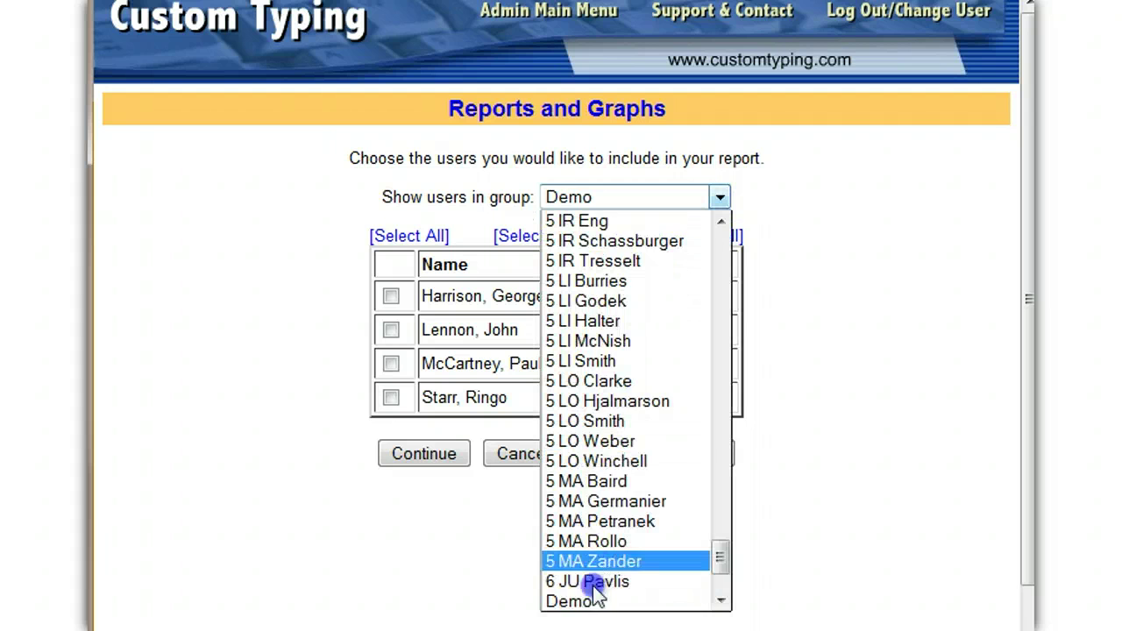
{"action": "scroll", "coordinate": [596, 587], "scroll_direction": "down", "scroll_amount": 2}
{"action": "left_click", "coordinate": [581, 485]}
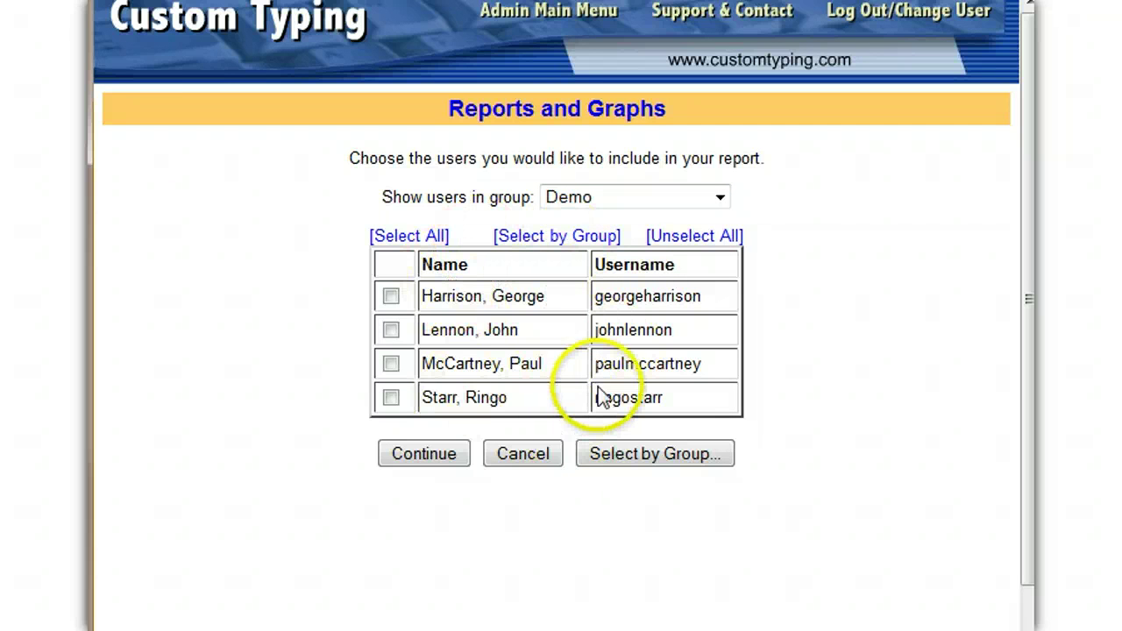
{"action": "left_click", "coordinate": [429, 240]}
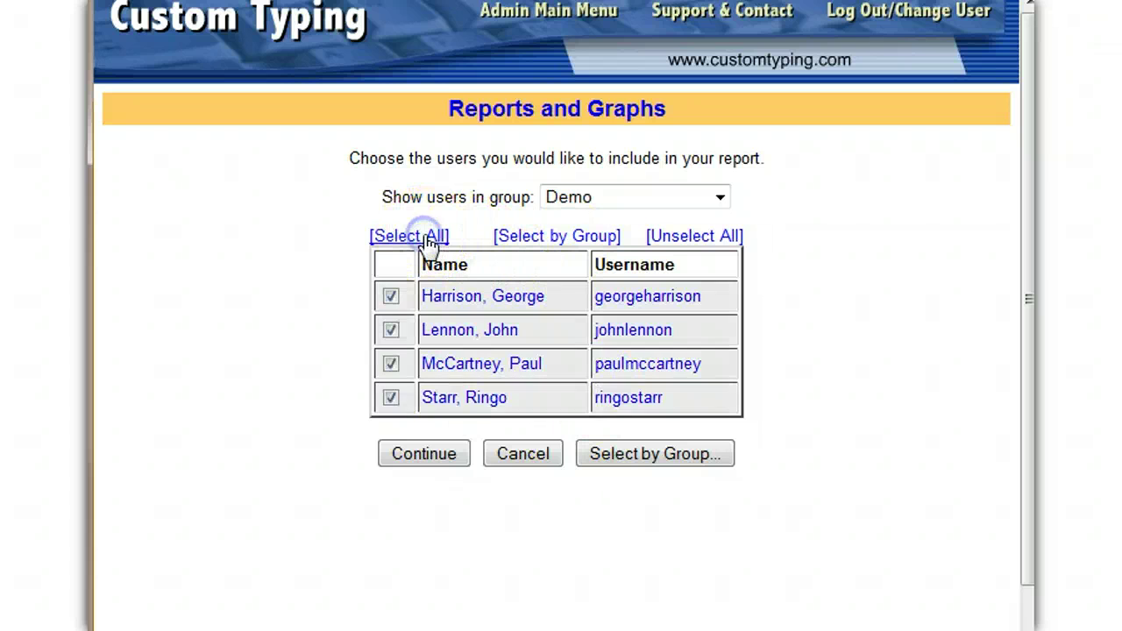
{"action": "left_click", "coordinate": [429, 456]}
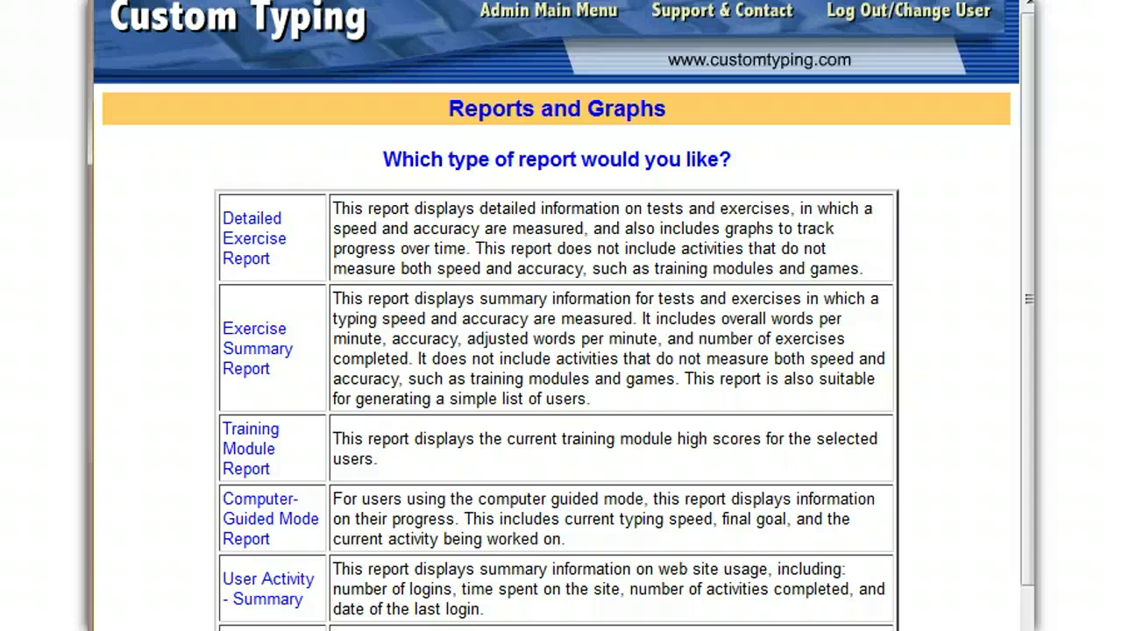
- Choose the Exercise Summary Report and include Name and Adjusted Words Per Minute (AWPM) in it
{"action": "left_click", "coordinate": [267, 351]}
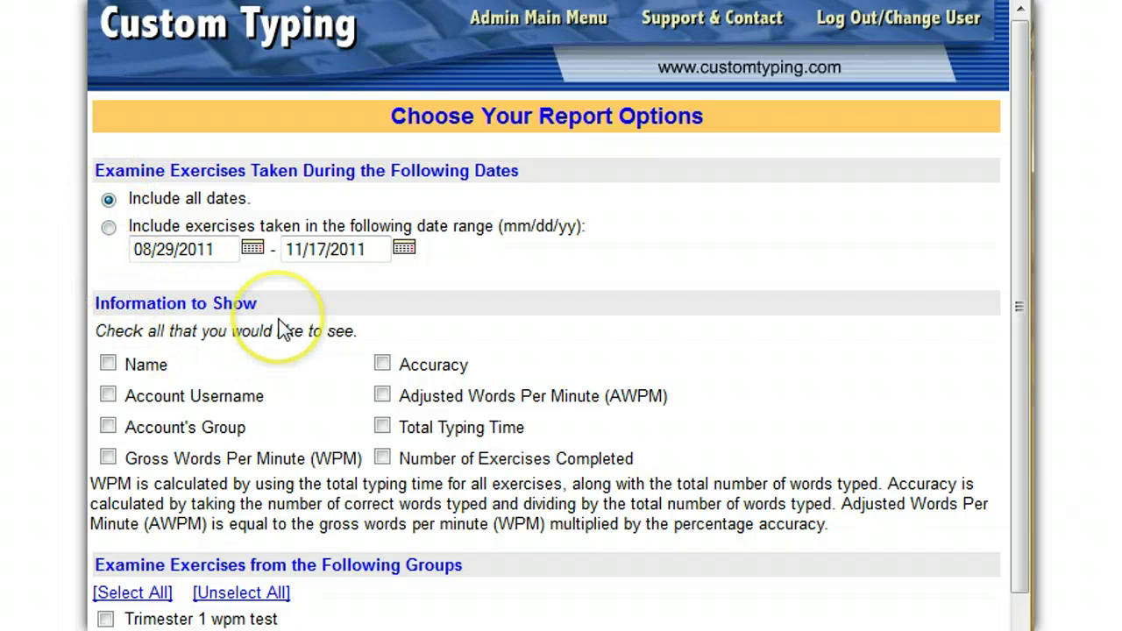
{"action": "left_click", "coordinate": [108, 364]}
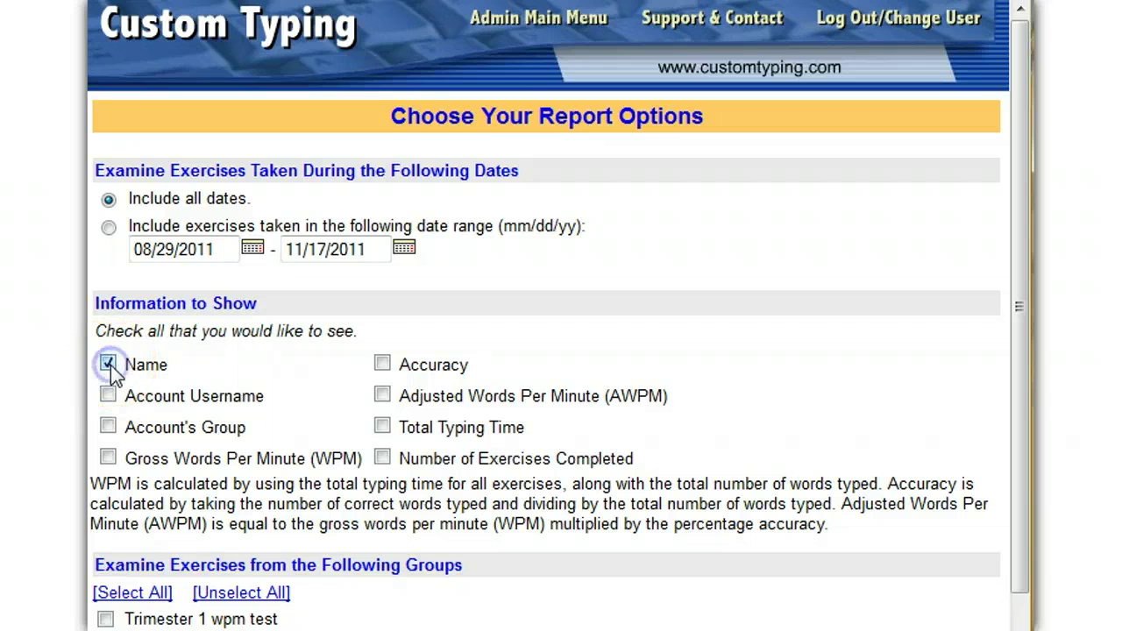
{"action": "left_click", "coordinate": [382, 396]}
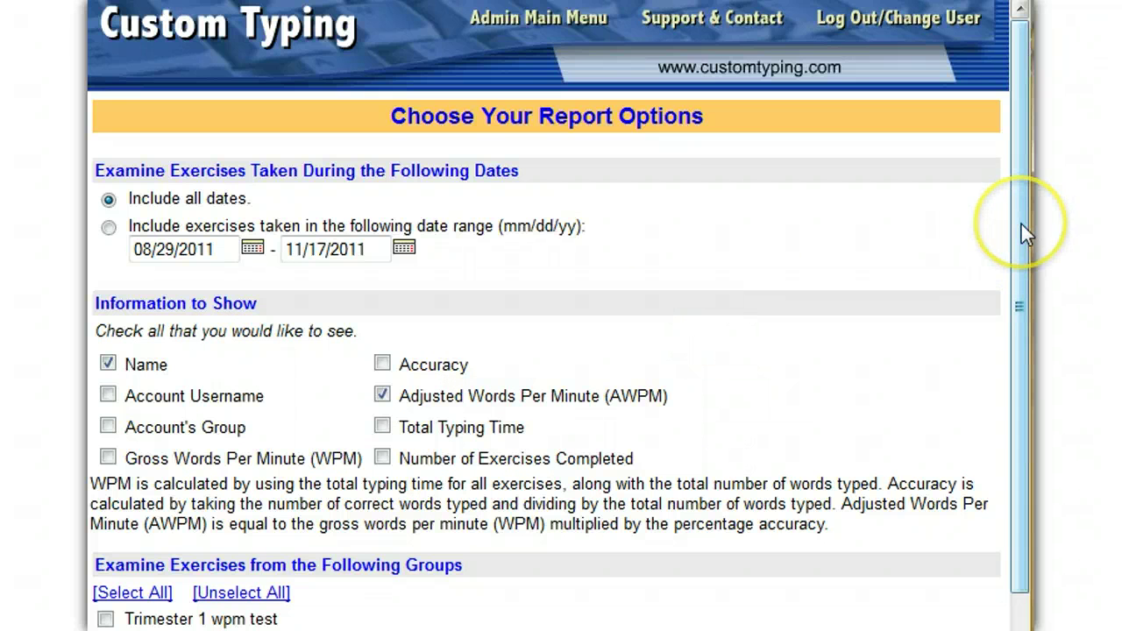
- Clear the Trimester 1 wpm test group from the examined exercise groups and generate the report
{"action": "left_click_drag", "start_coordinate": [1027, 235], "coordinate": [1032, 405]}
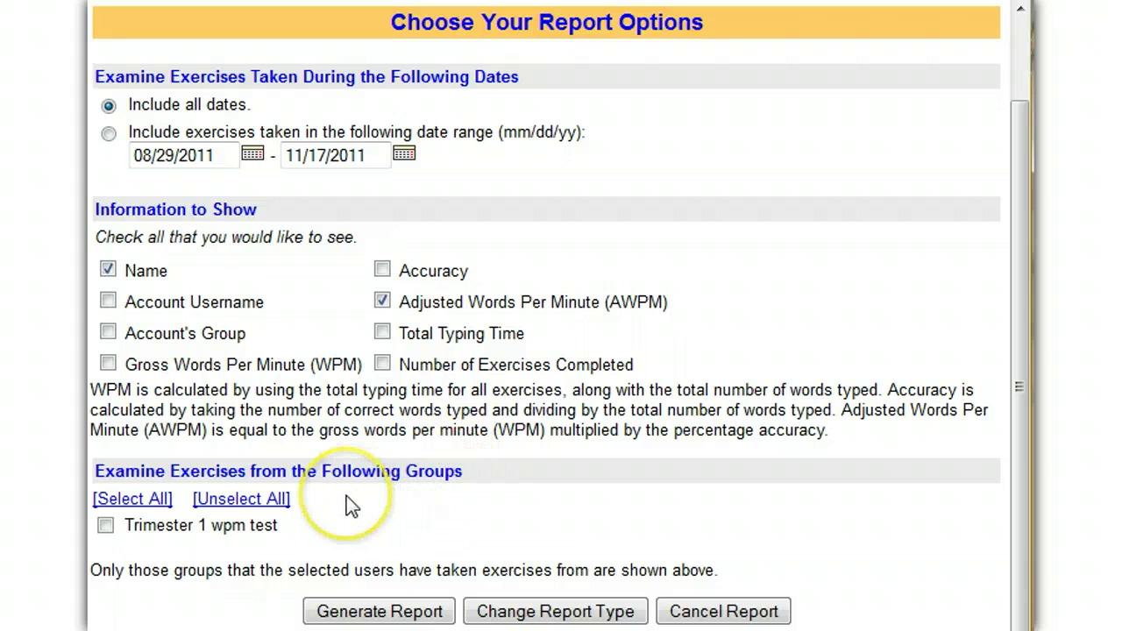
{"action": "left_click", "coordinate": [107, 528]}
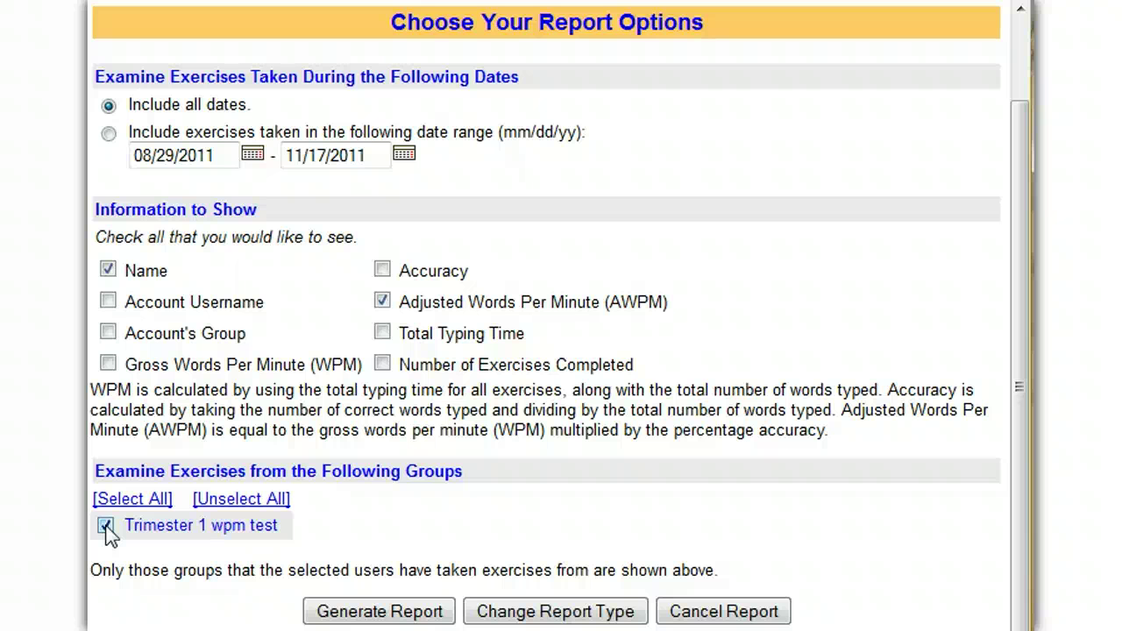
{"action": "left_click", "coordinate": [106, 527]}
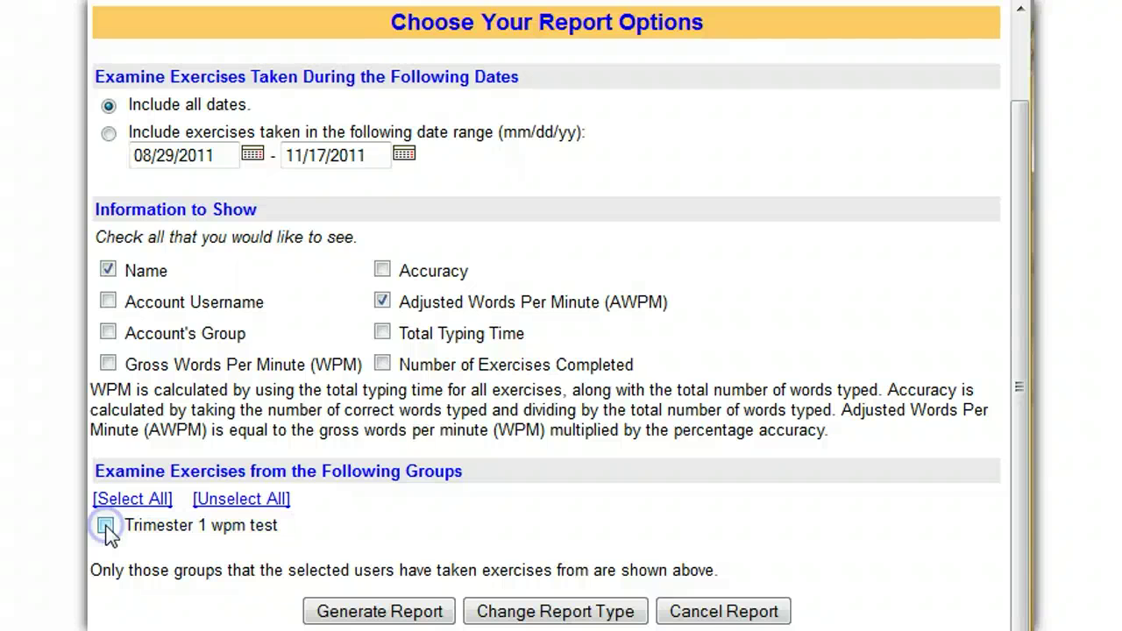
{"action": "left_click", "coordinate": [379, 612]}
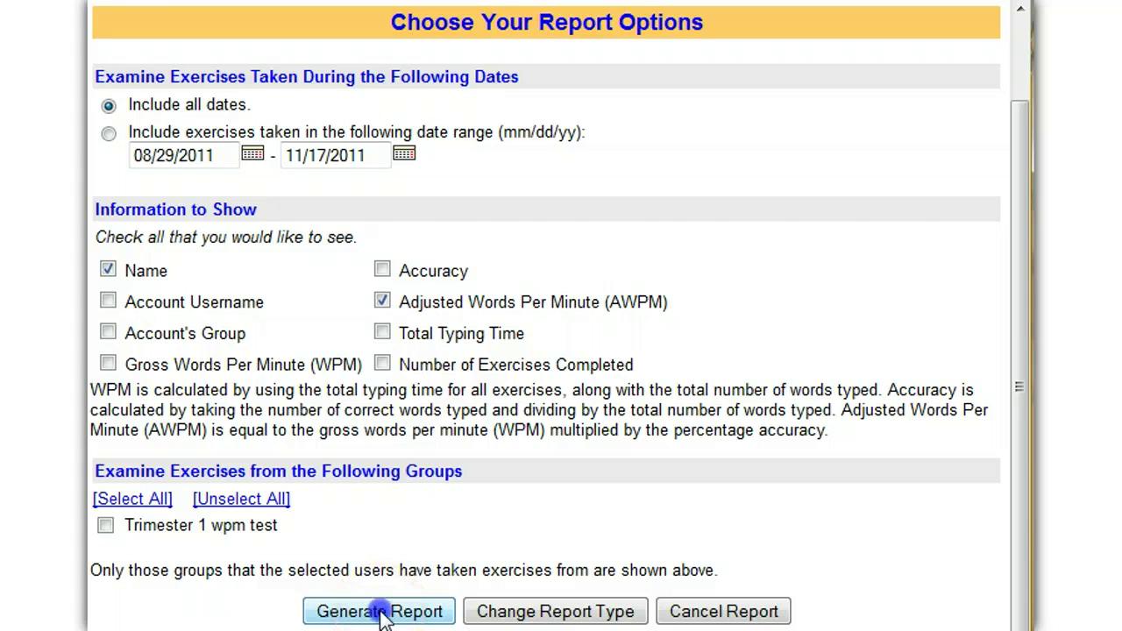